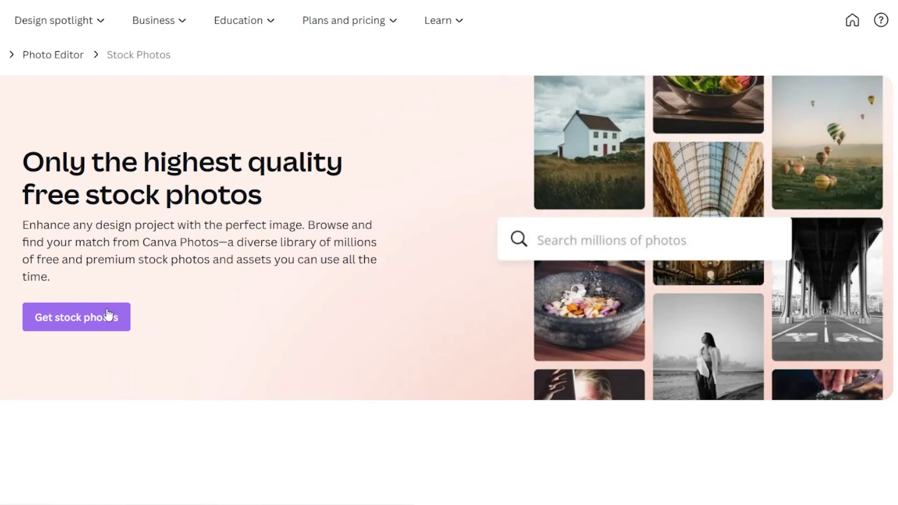
Open the Canva stock photo library and log in with the Google account
click(108, 316)
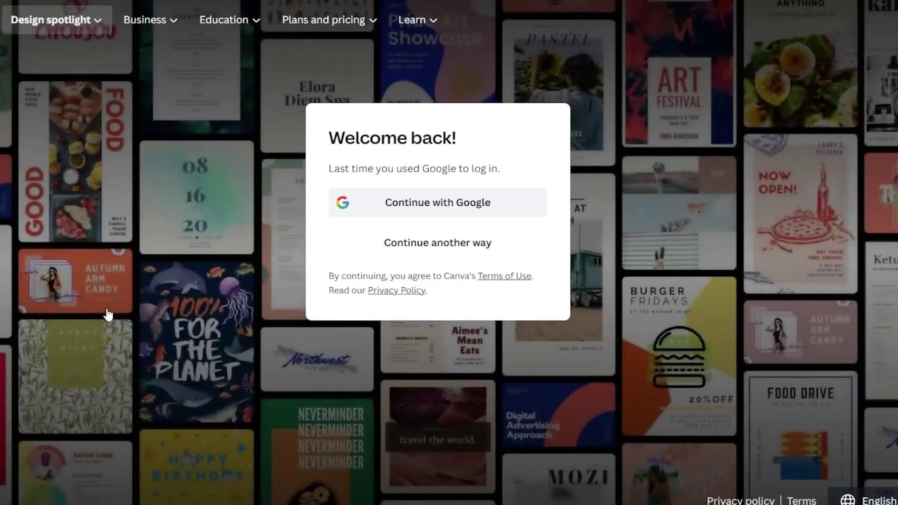
click(468, 202)
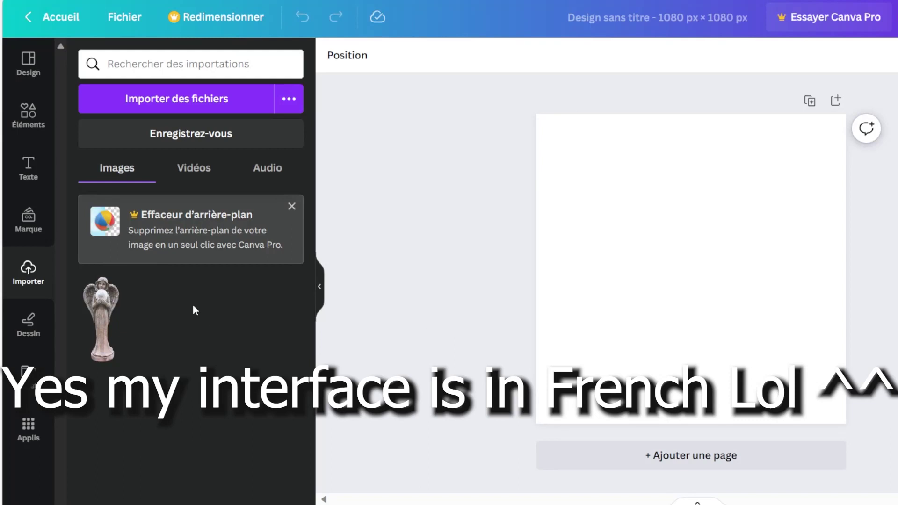
Search the uploaded files for "Crystal ball"
click(172, 64)
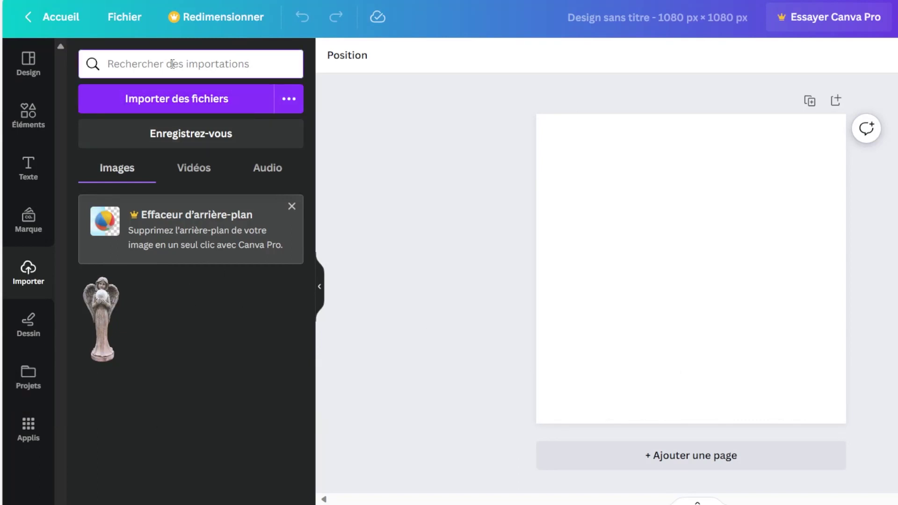
text(C)
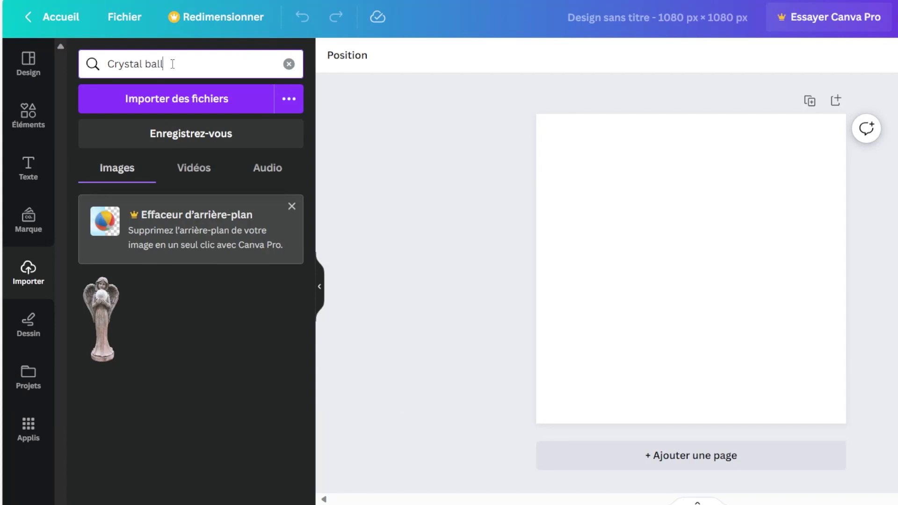
text(rystal ball)
key(Return)
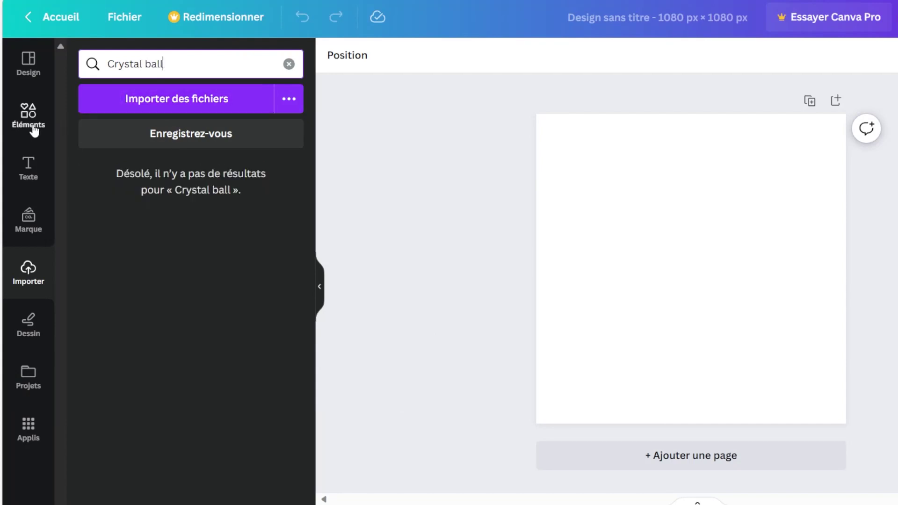
Search the element photos for "crystal ball", add the photo of a hand holding one over water, and enlarge it to the full page width
click(33, 129)
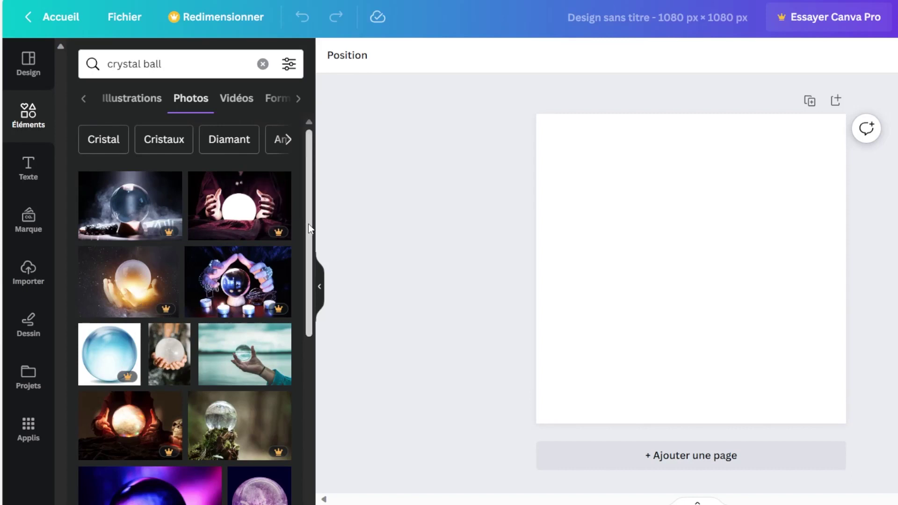
drag(308, 224, 305, 280)
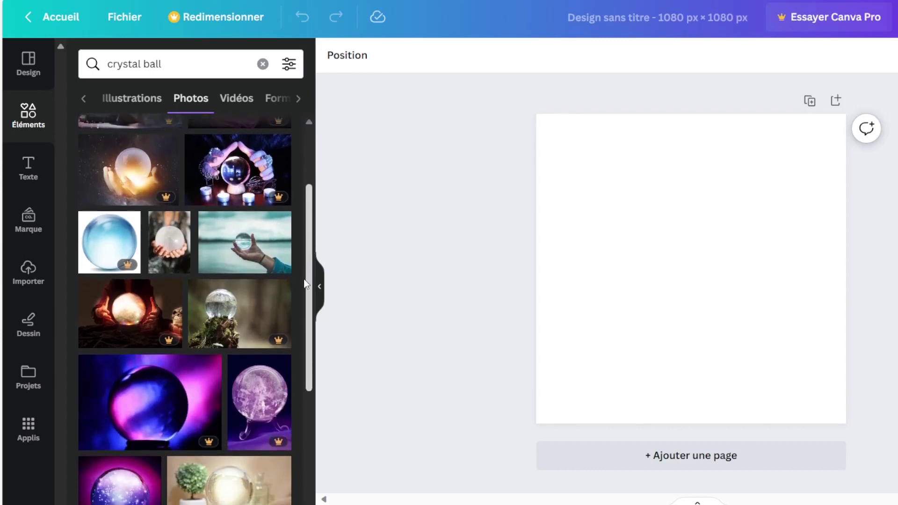
click(264, 259)
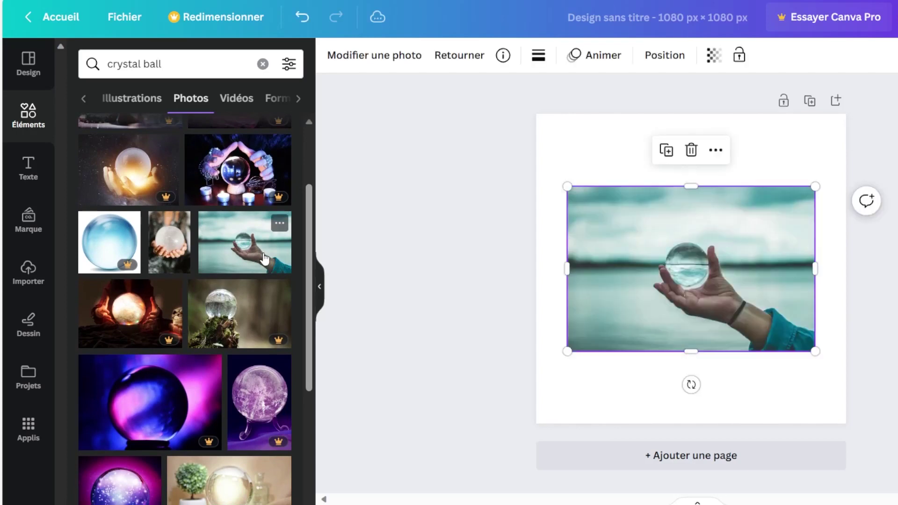
drag(567, 185, 537, 167)
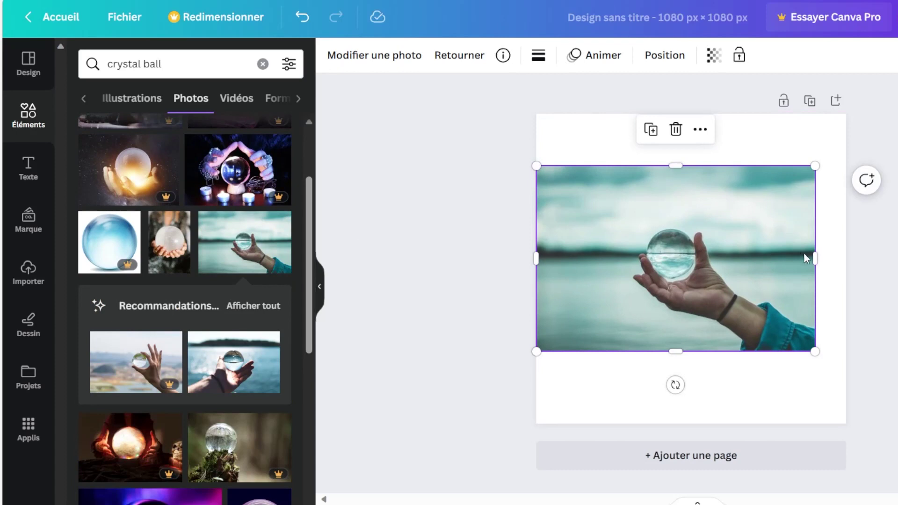
drag(813, 257, 843, 256)
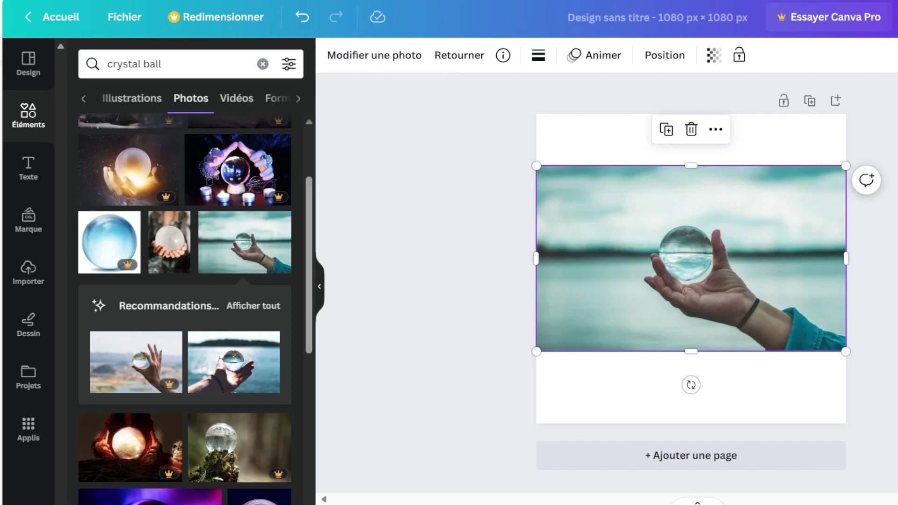
Rename the untitled design as "Crystal ball"
click(621, 20)
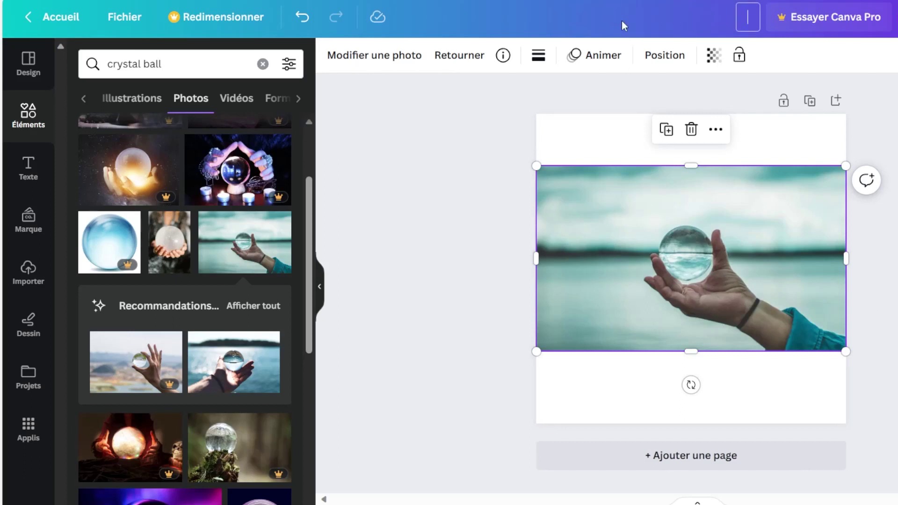
text(Crystal ball)
key(Return)
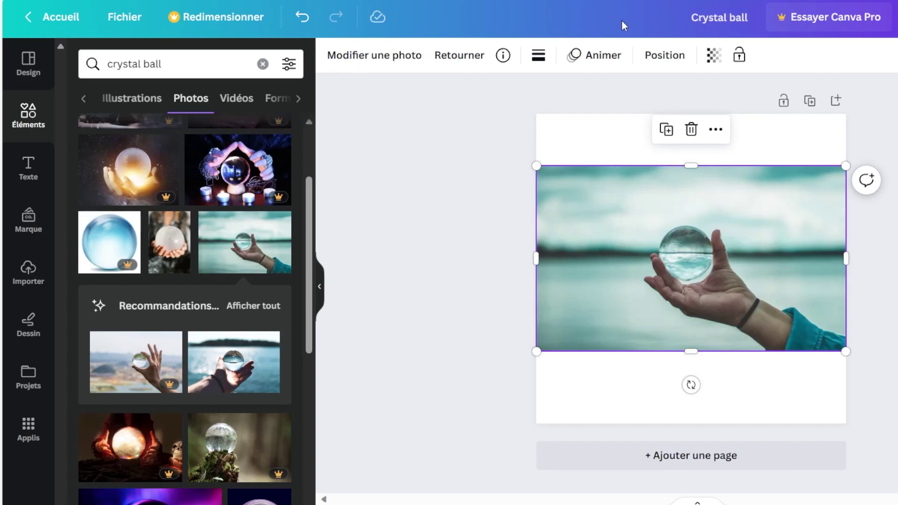
Add a second page with the photo of two hands holding a white crystal ball, enlarged to nearly the full page height
click(845, 104)
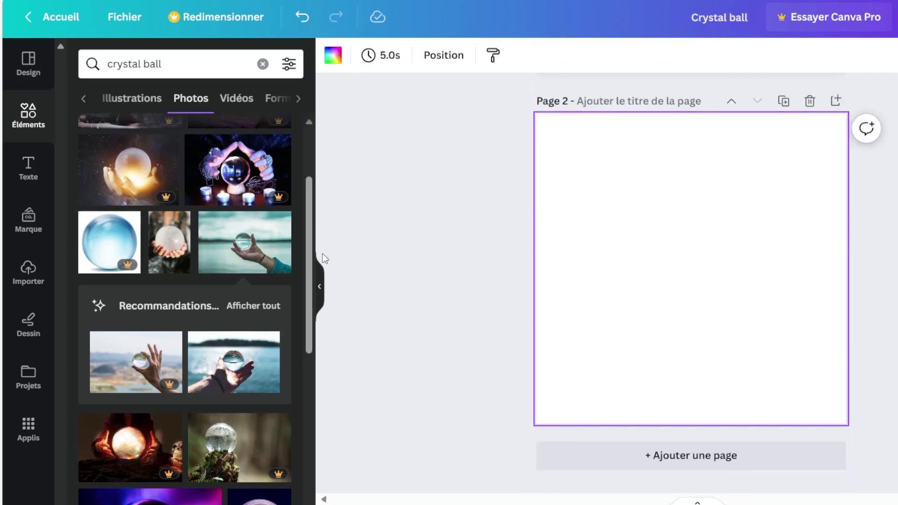
click(169, 242)
drag(608, 145, 592, 117)
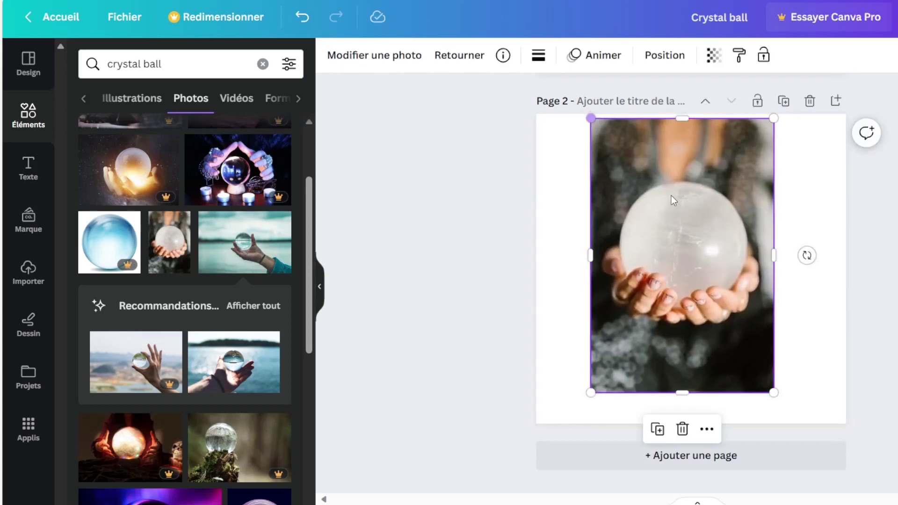
drag(774, 393, 794, 423)
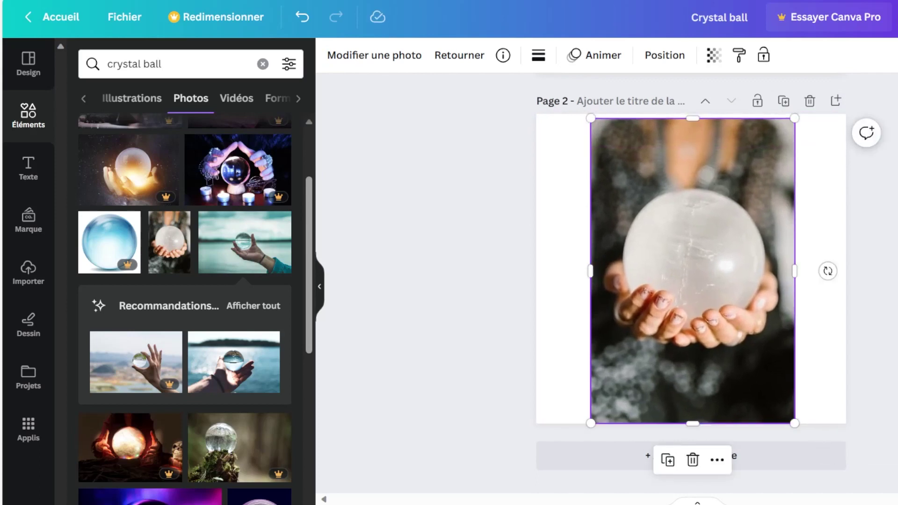
Download pages 1–3 of the design as PNG files
scroll(692, 272, up, 5)
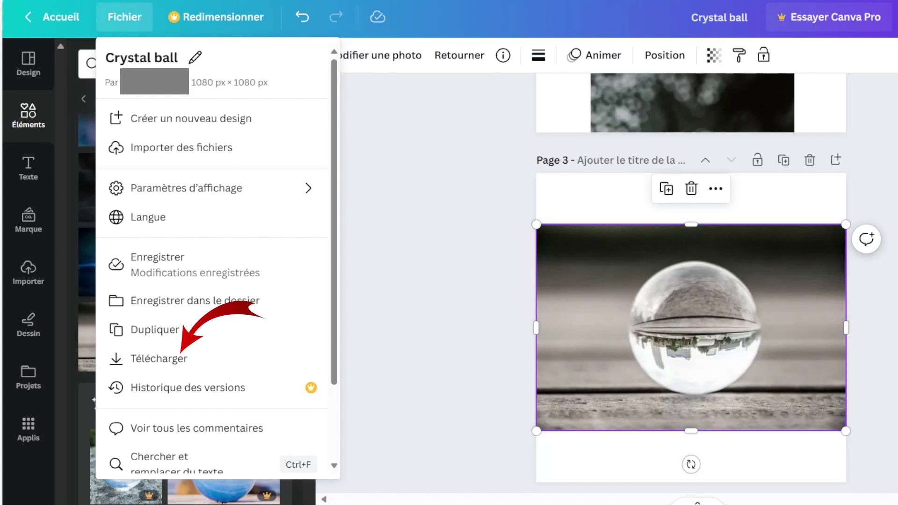
click(186, 360)
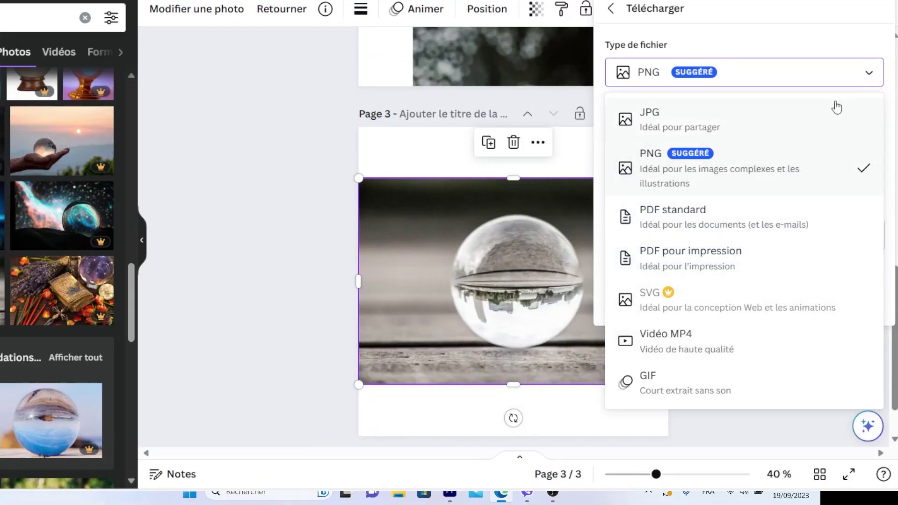
click(869, 73)
click(694, 237)
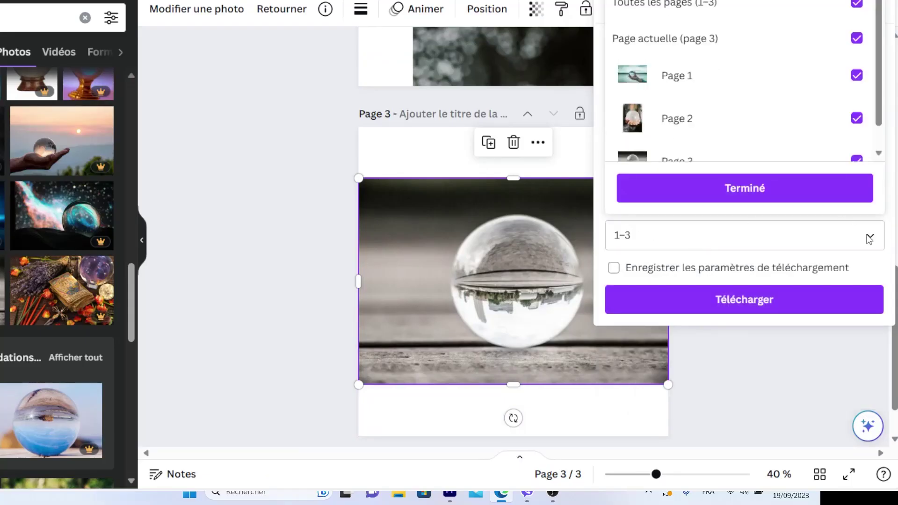
scroll(883, 62, down, 1)
scroll(883, 56, up, 1)
click(879, 154)
click(880, 155)
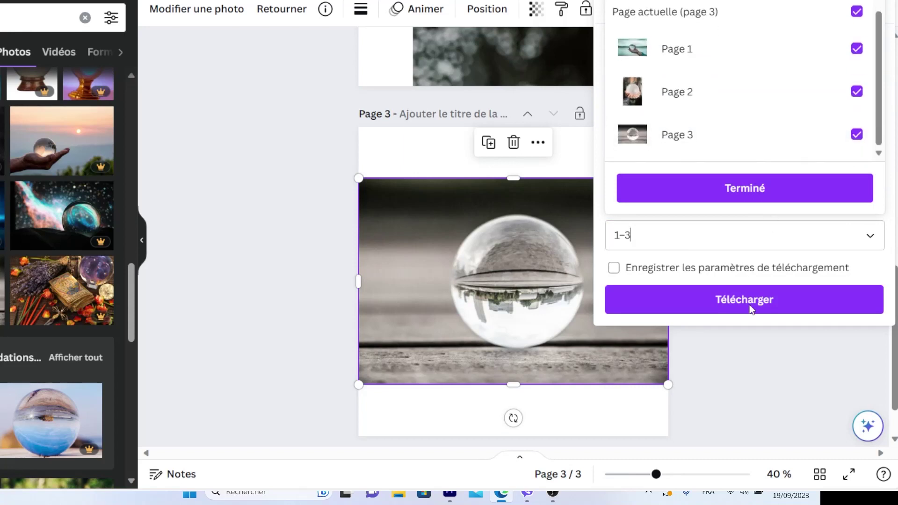
click(774, 373)
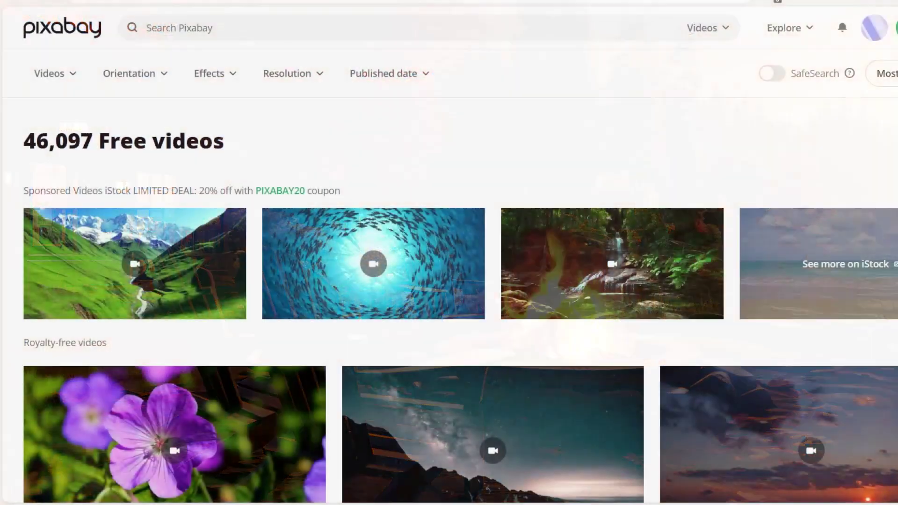
Switch to Pixabay, set the search category to Photos and search for "crystal ball"
scroll(460, 276, down, 15)
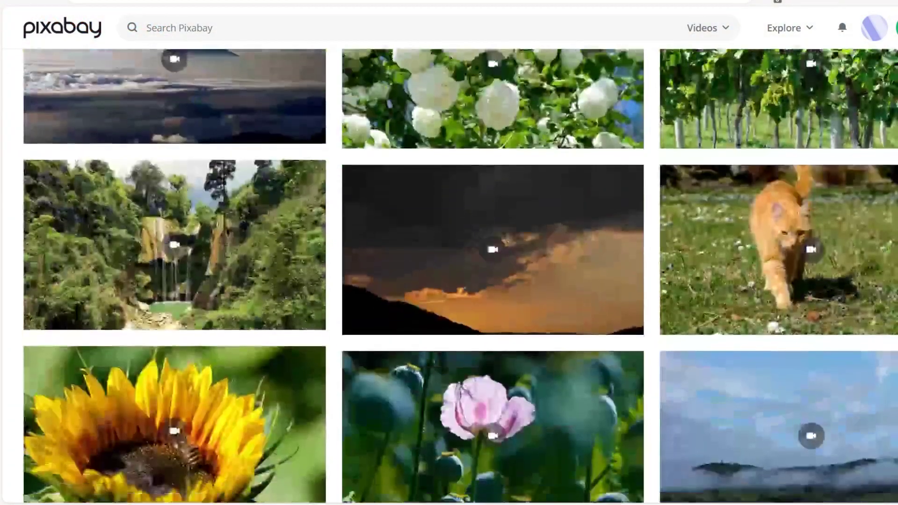
scroll(460, 276, up, 15)
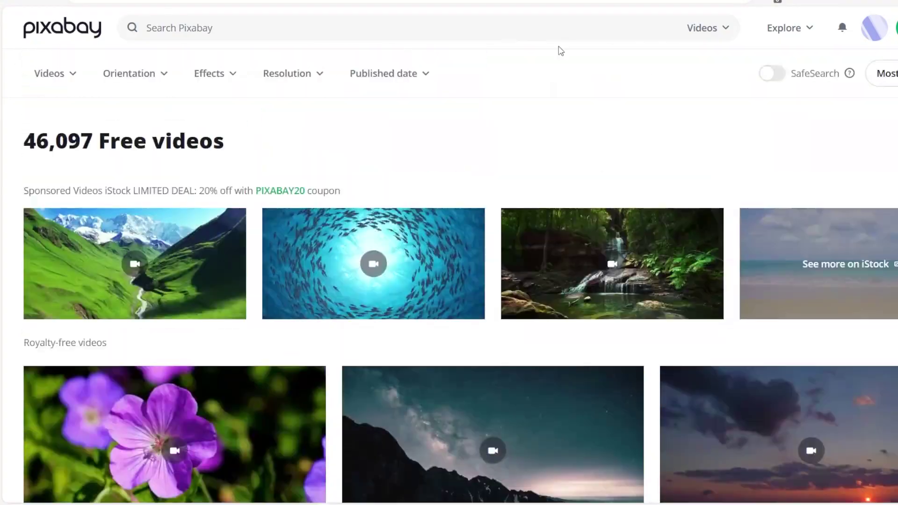
click(539, 28)
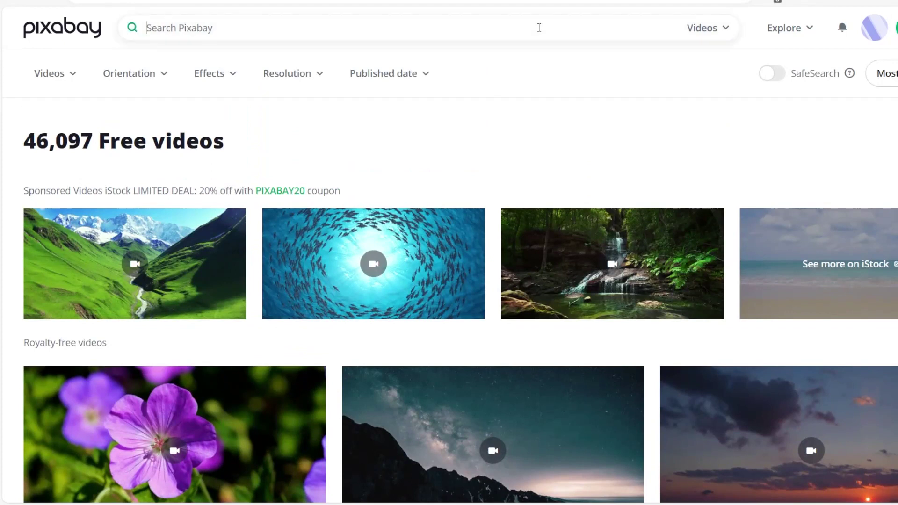
click(692, 40)
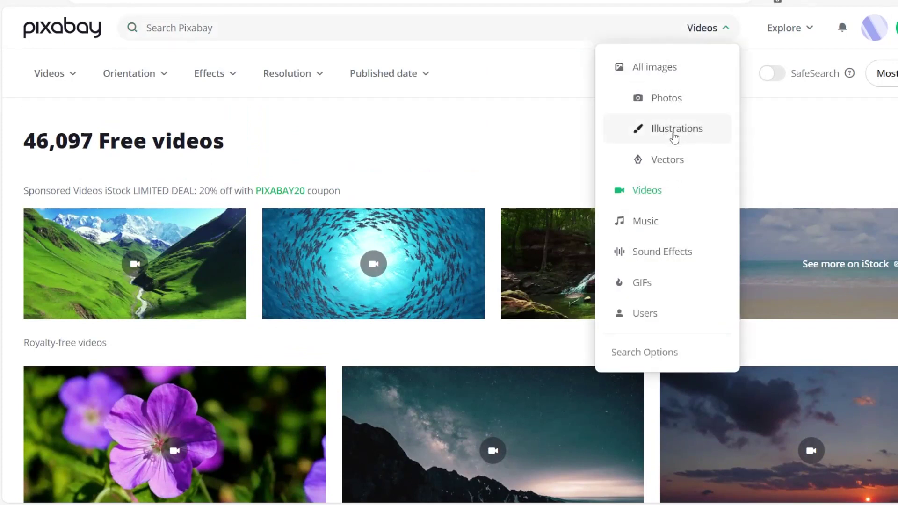
click(670, 105)
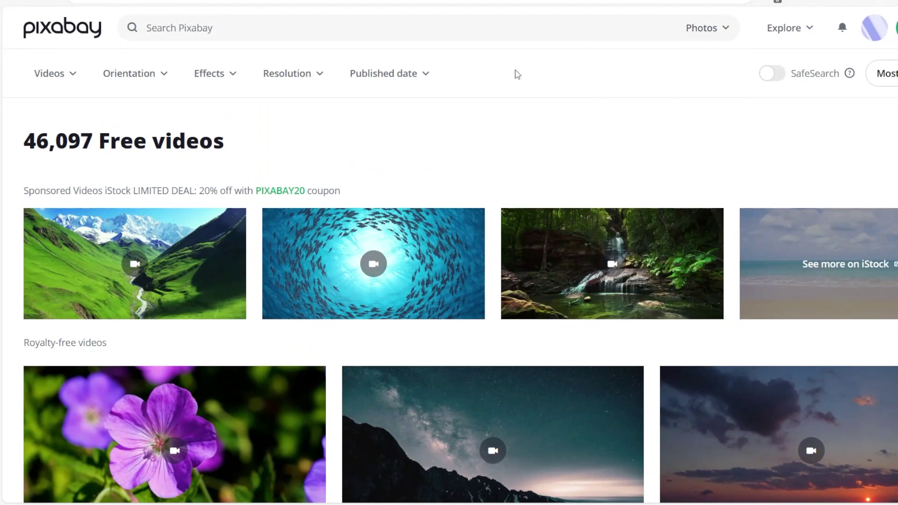
click(467, 30)
text(crystal ball)
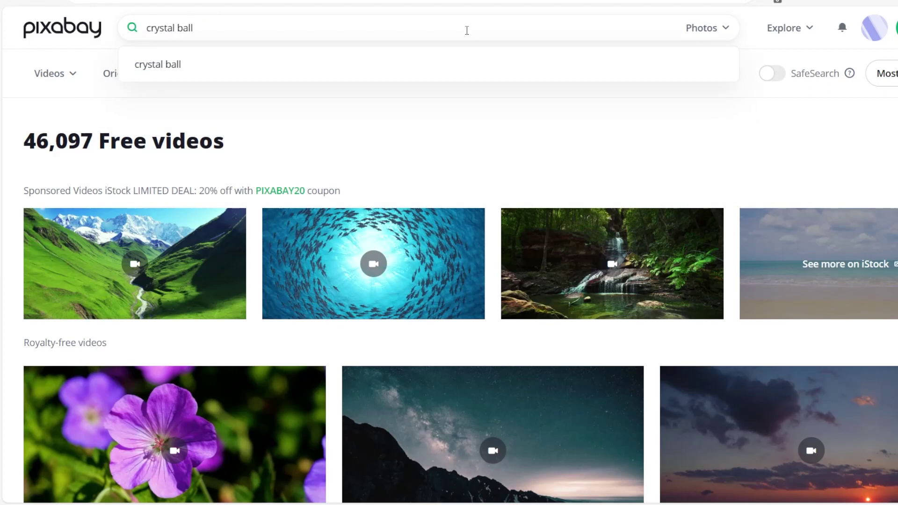
key(Return)
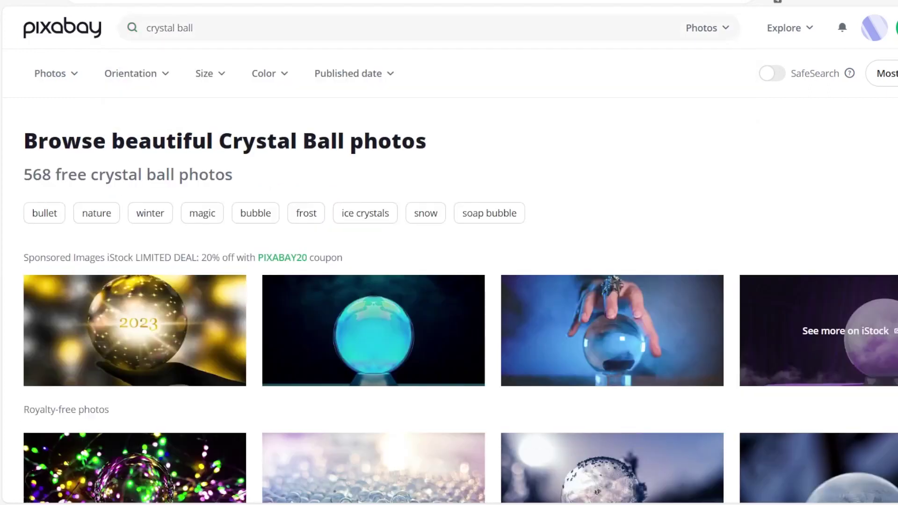
Open the photo of the frosted soap bubbles on snow from the crystal ball results and view its download size options
scroll(612, 189, down, 3)
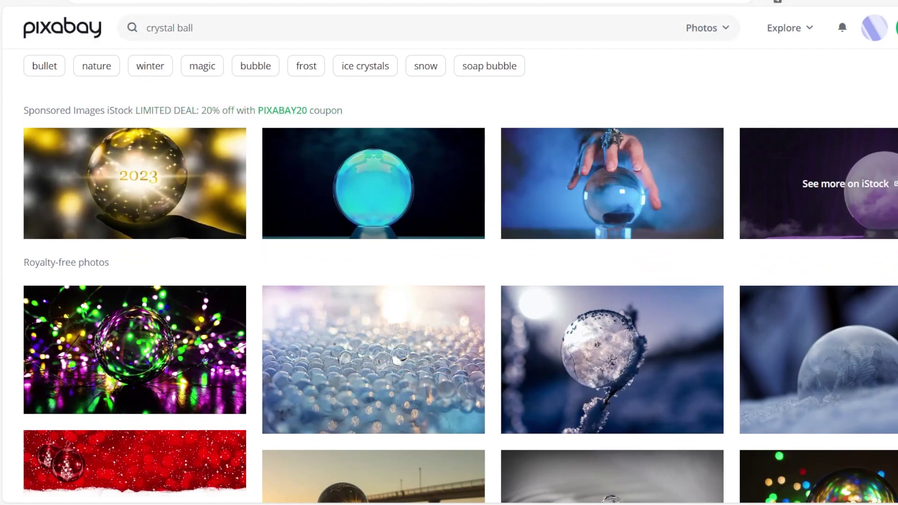
scroll(734, 162, down, 5)
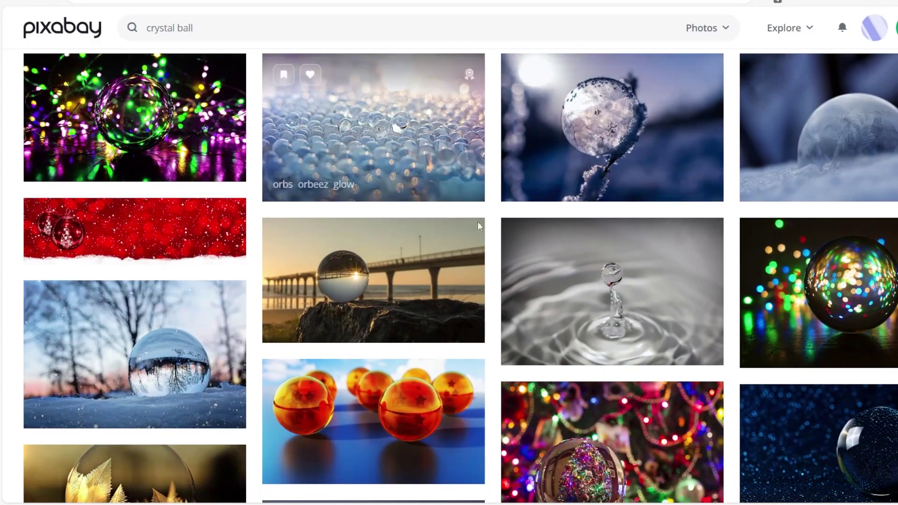
scroll(644, 137, down, 5)
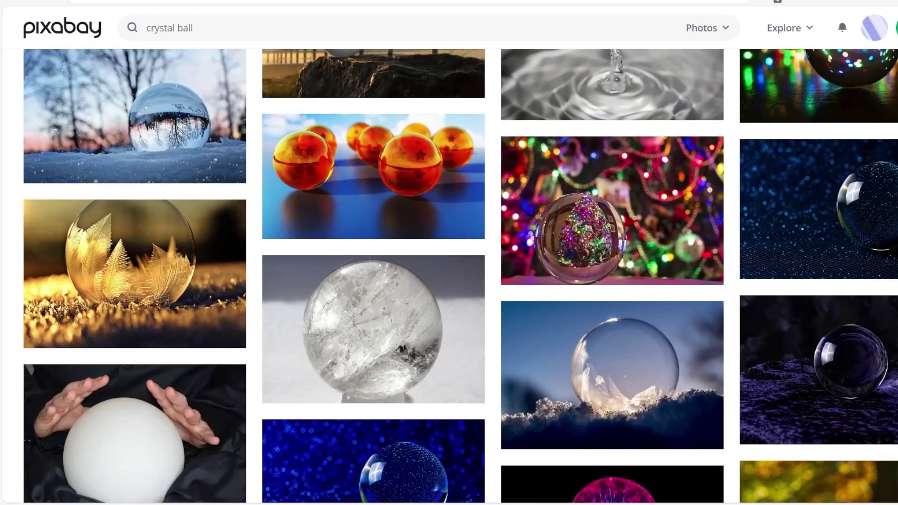
scroll(460, 276, down, 5)
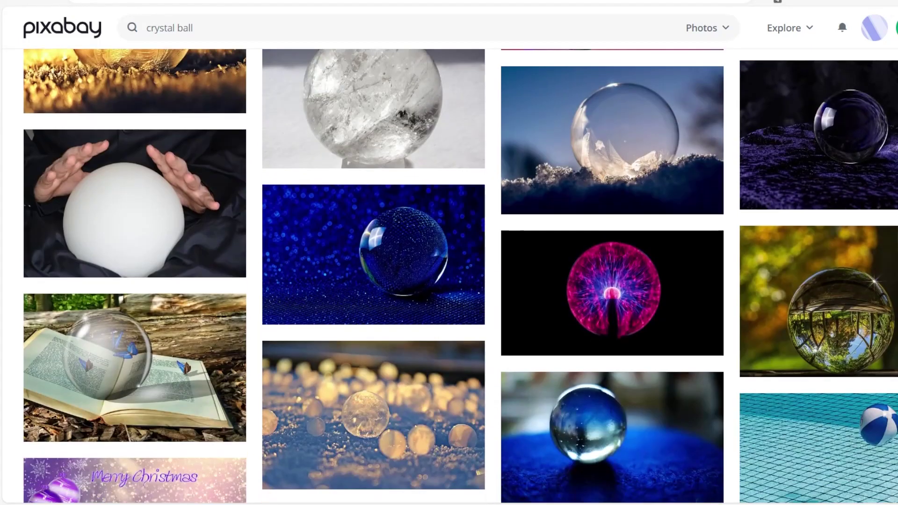
scroll(460, 277, down, 12)
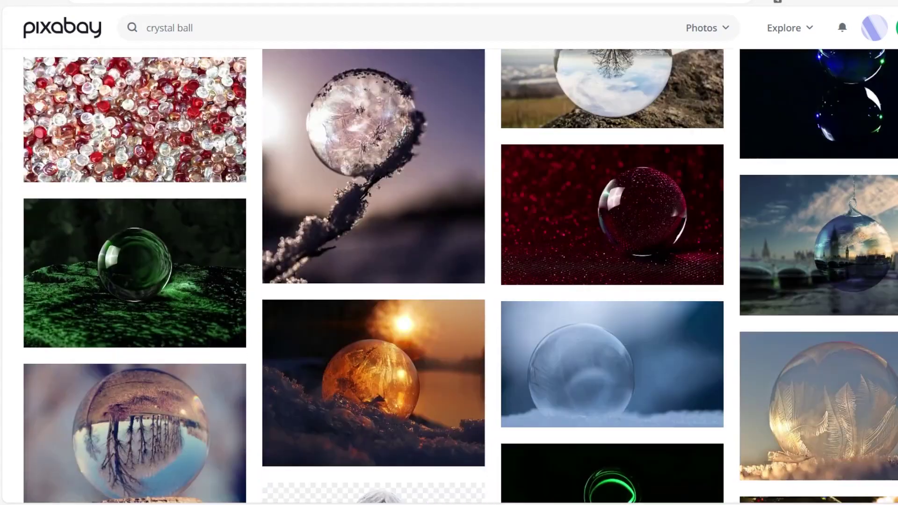
scroll(460, 276, down, 7)
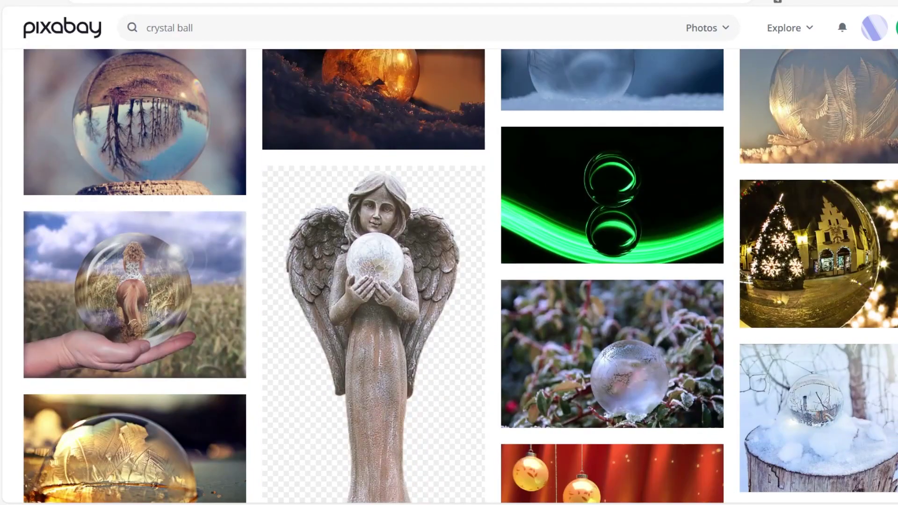
scroll(460, 276, down, 6)
click(620, 374)
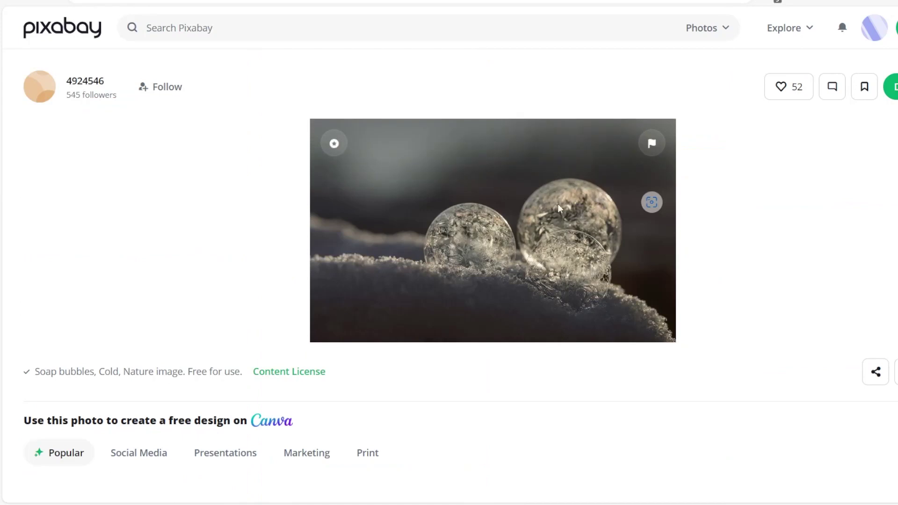
click(892, 86)
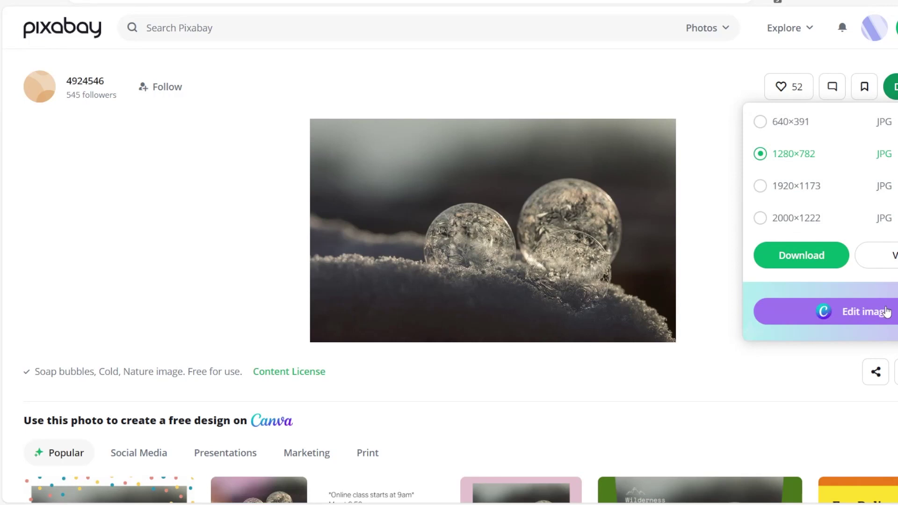
click(712, 359)
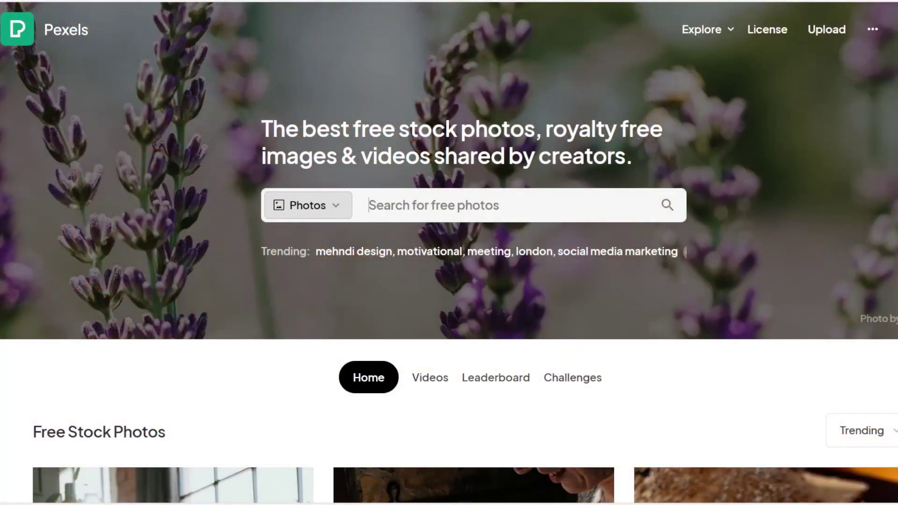
Switch to Pexels, keep the search category on Photos and search for "crystal balls"
scroll(449, 253, down, 10)
click(334, 205)
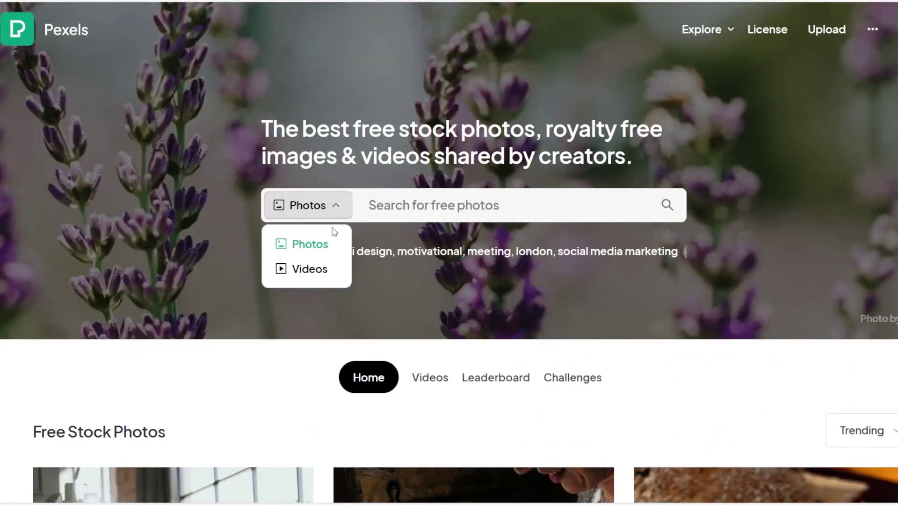
click(331, 245)
click(425, 209)
text(cr)
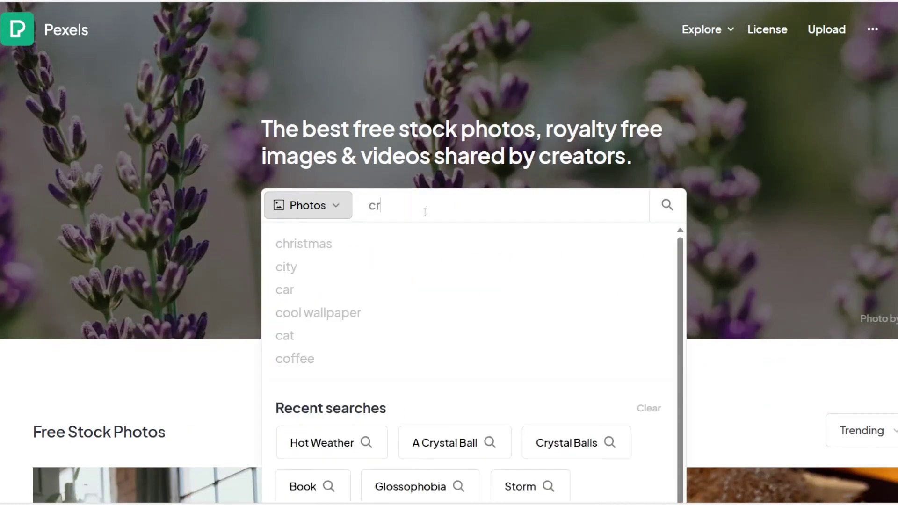
text(ystal balls)
key(Return)
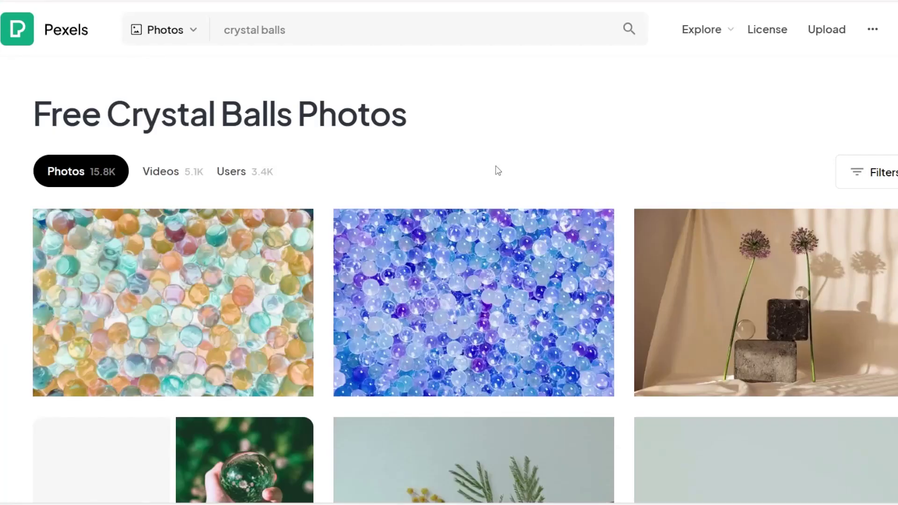
Browse the crystal balls results, open the snow globe photo with the green Christmas tree and view its download size options
scroll(449, 281, down, 5)
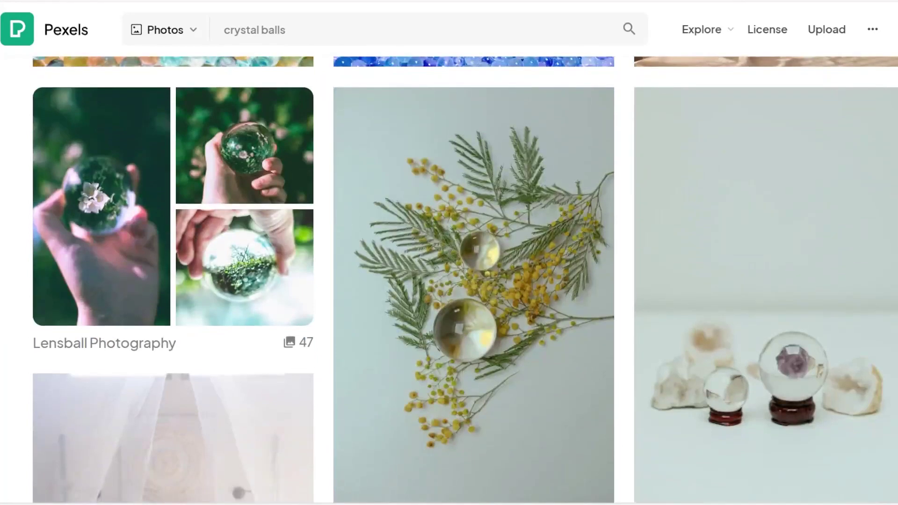
scroll(449, 281, down, 5)
scroll(450, 281, down, 2)
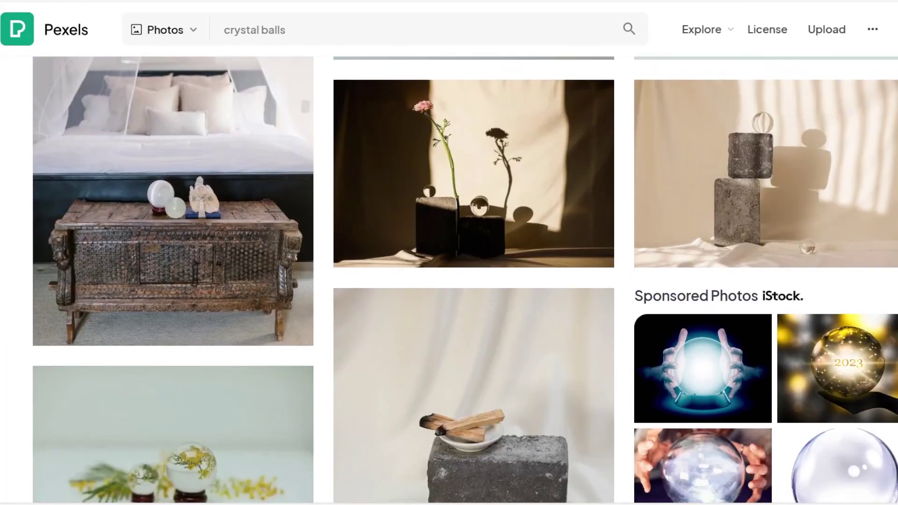
scroll(449, 280, down, 3)
scroll(449, 281, down, 10)
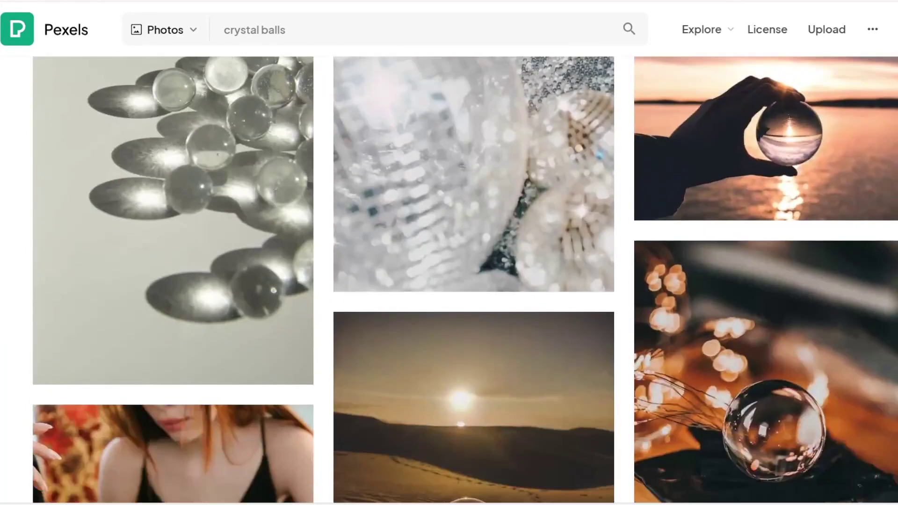
scroll(449, 280, up, 5)
scroll(449, 280, up, 10)
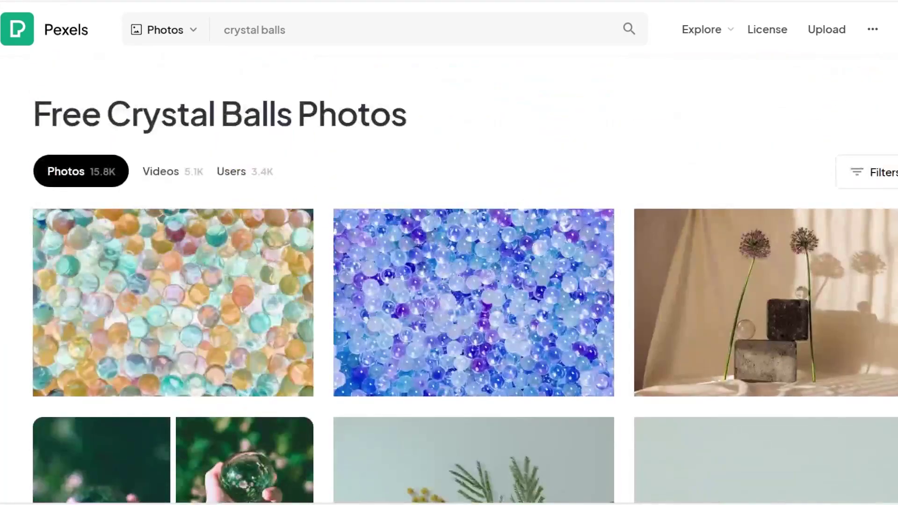
scroll(449, 281, down, 6)
click(283, 304)
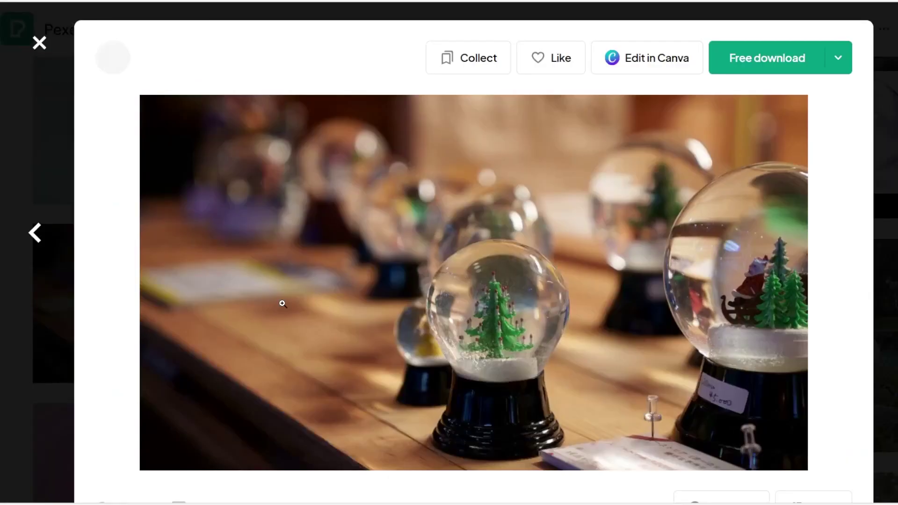
click(845, 64)
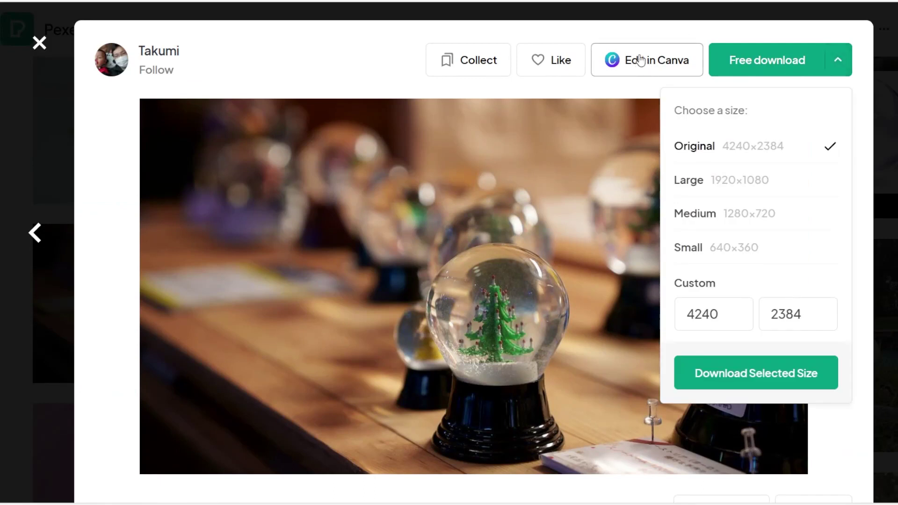
click(841, 60)
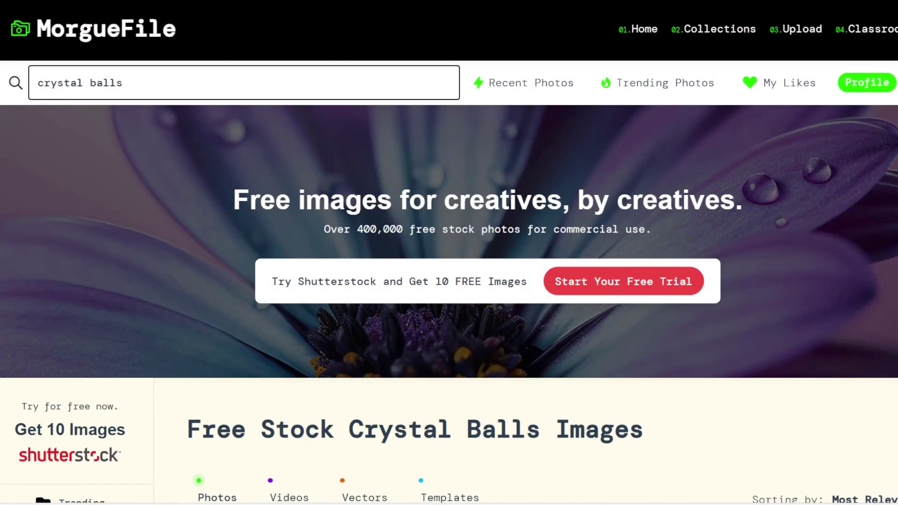
Switch to MorgueFile and look through the free stock photo results for "crystal balls"
scroll(449, 253, down, 8)
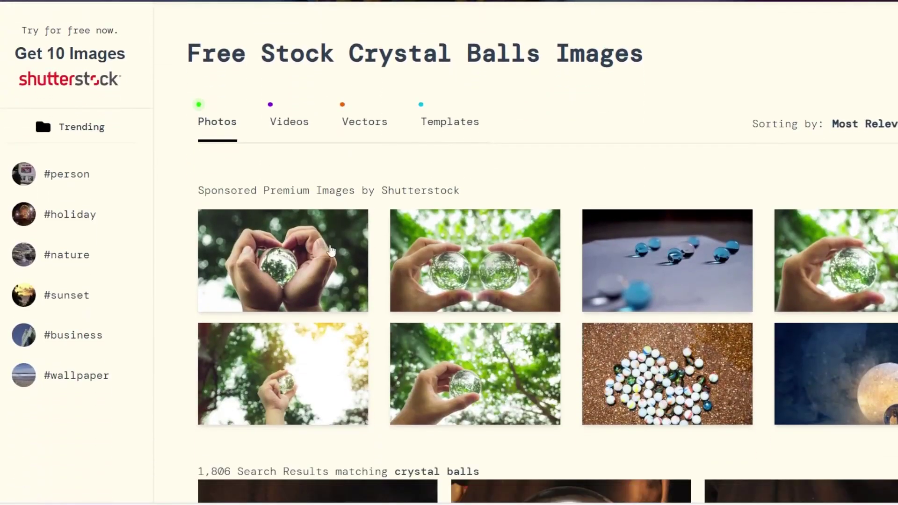
scroll(449, 253, down, 4)
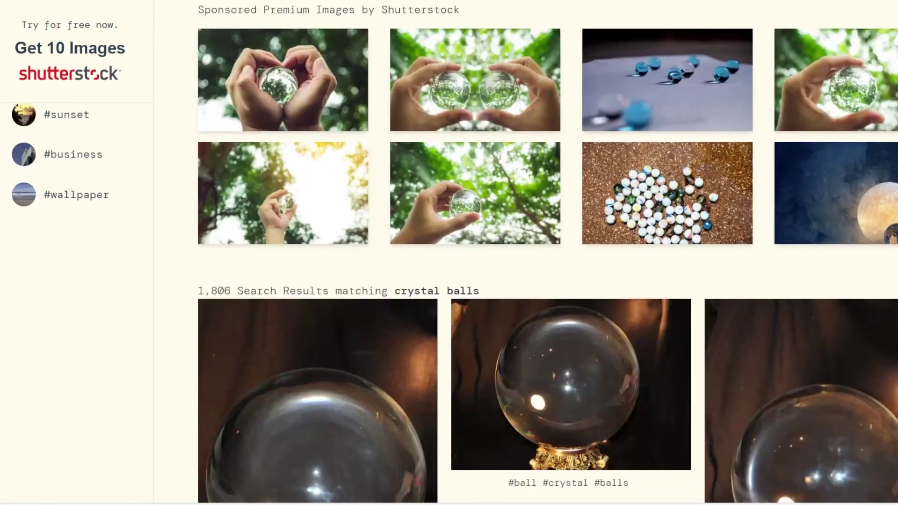
scroll(450, 252, down, 15)
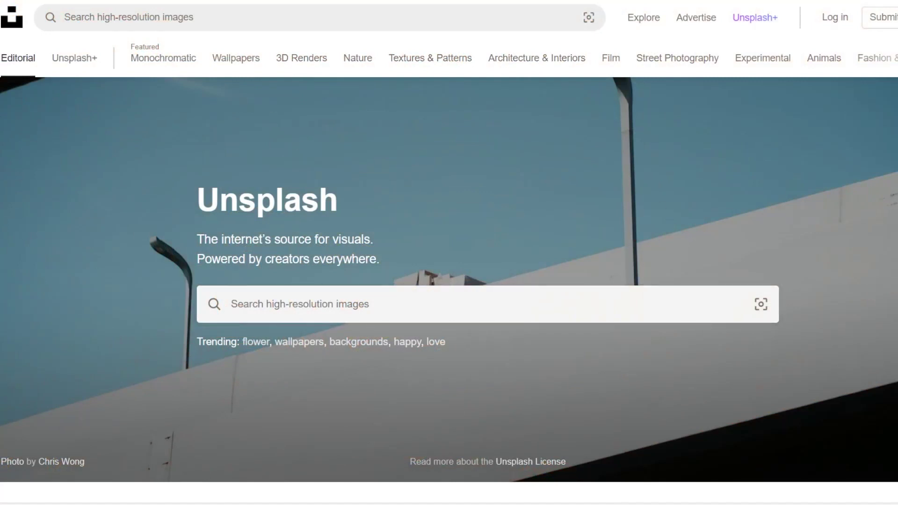
Switch to Unsplash, run the recent search "a crystal ball" and look through the photo results
scroll(449, 253, down, 4)
scroll(525, 114, up, 2)
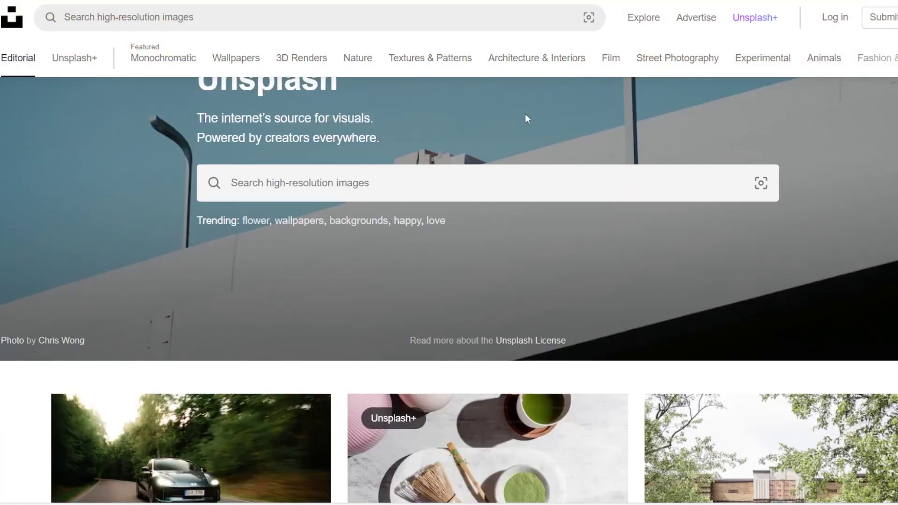
click(505, 176)
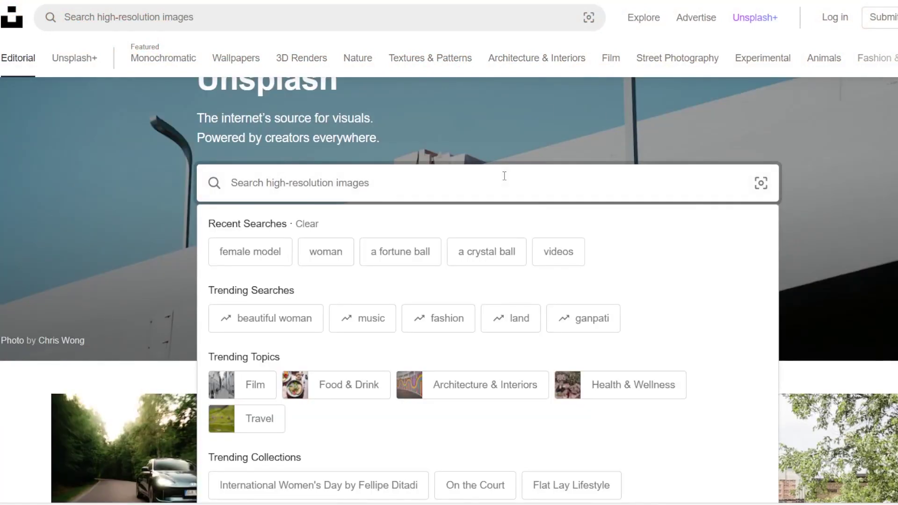
click(490, 251)
scroll(490, 251, down, 10)
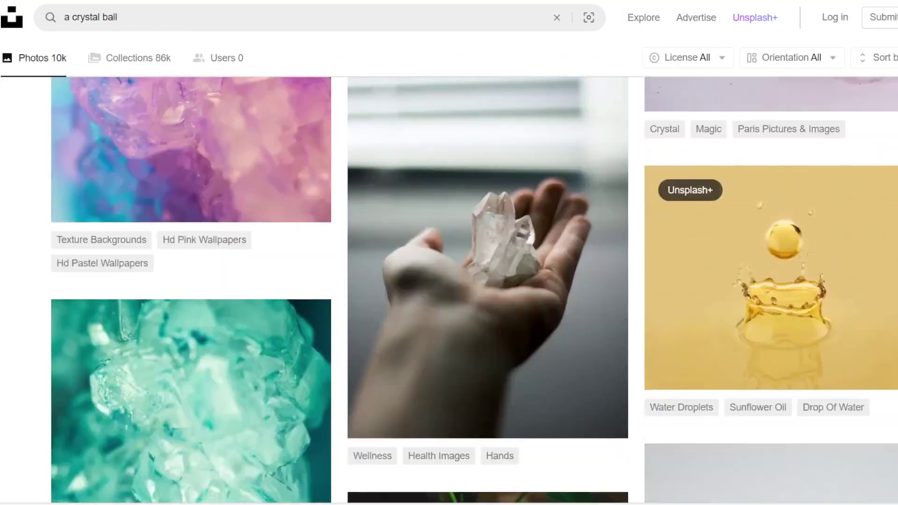
scroll(475, 290, down, 15)
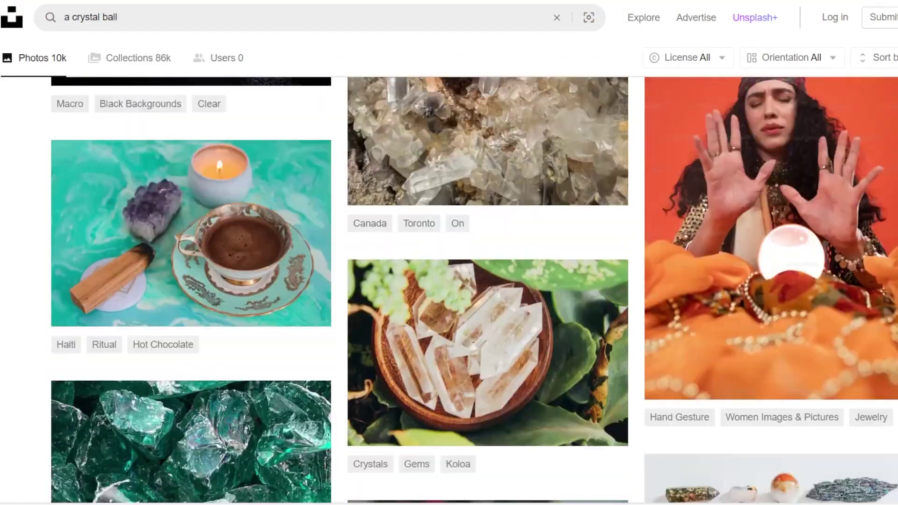
scroll(475, 290, down, 15)
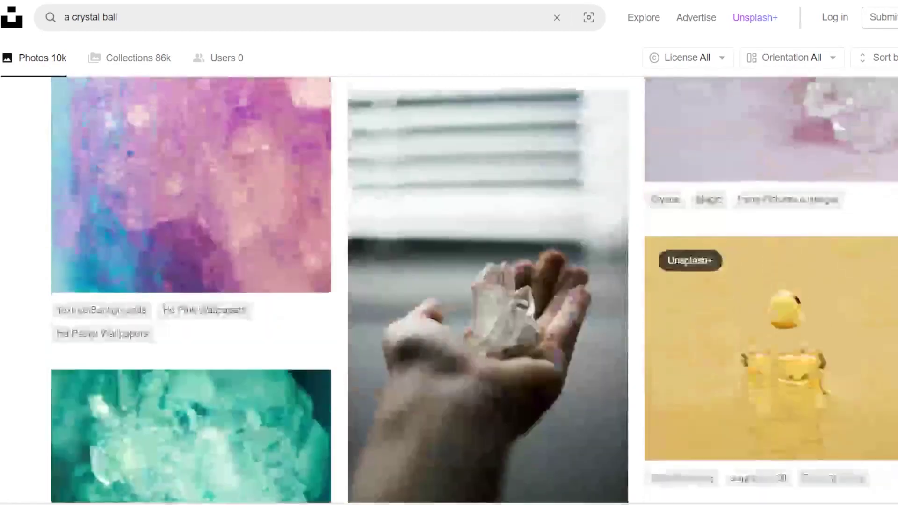
scroll(474, 290, up, 20)
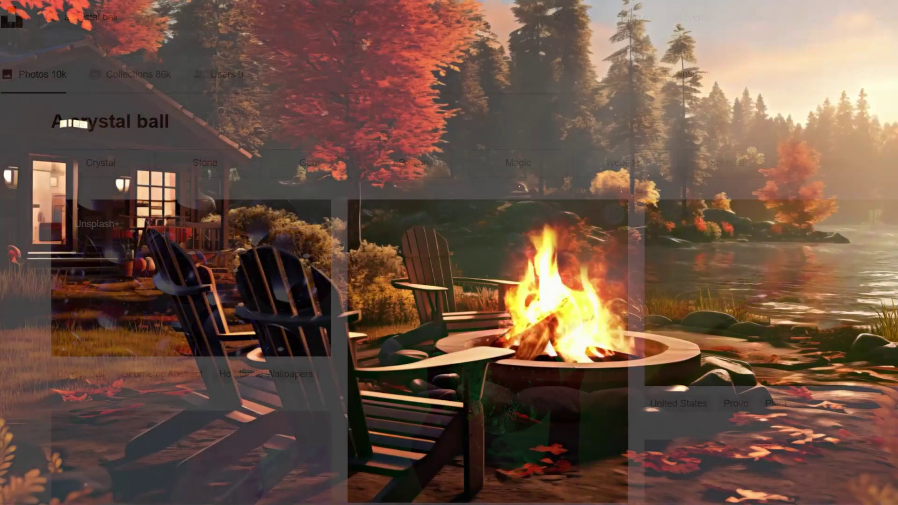